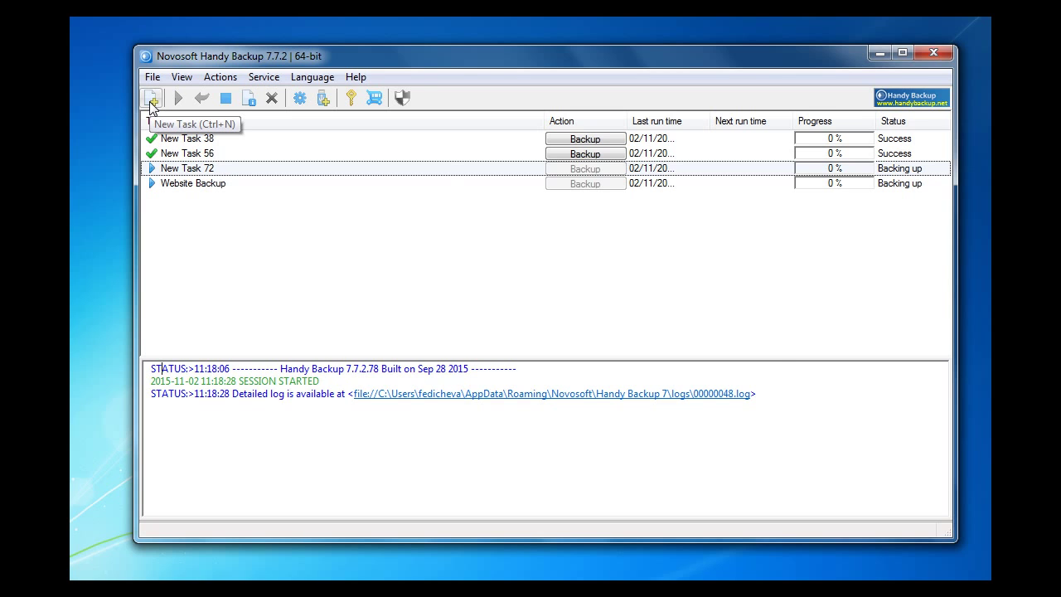
Start a new backup task and choose FTP as the source of the data to back up
{"action": "left_click", "coordinate": [152, 100]}
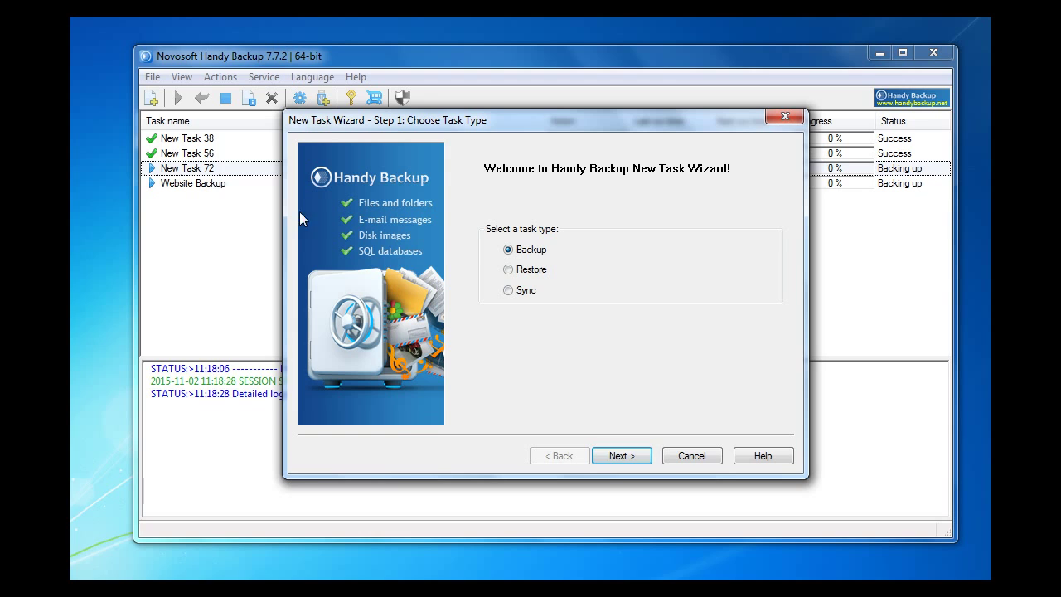
{"action": "left_click", "coordinate": [621, 457]}
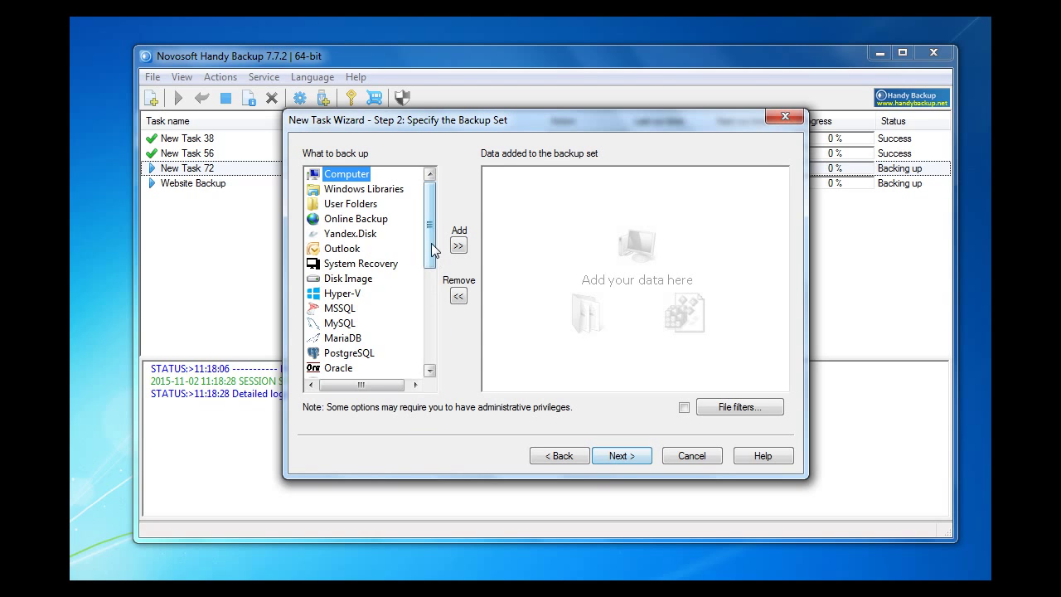
{"action": "left_click_drag", "start_coordinate": [432, 245], "coordinate": [426, 315]}
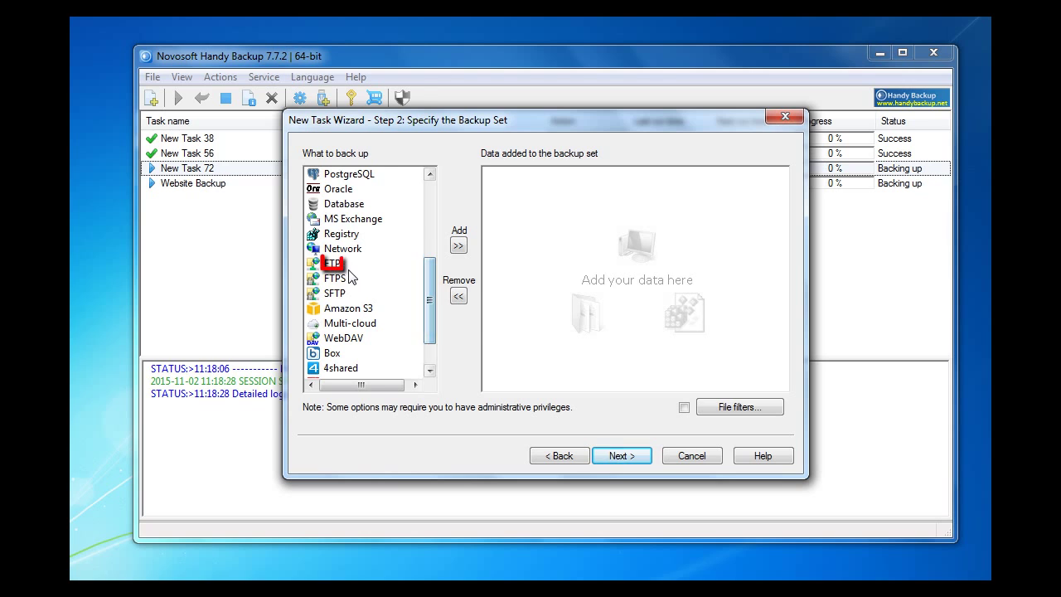
{"action": "double_click", "coordinate": [336, 266]}
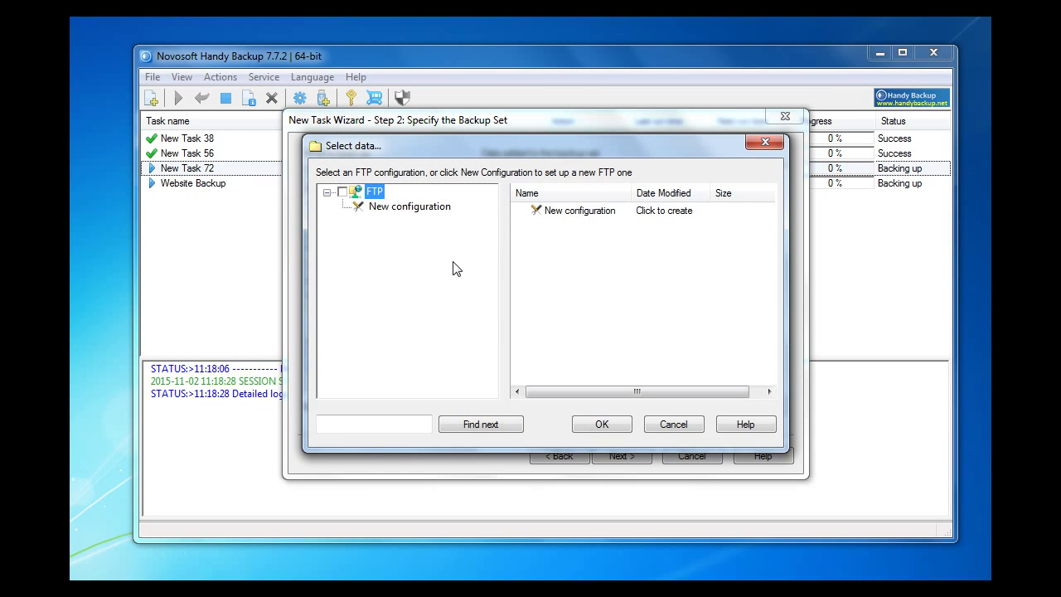
Create a new FTP configuration for server 69.64.71.218, entering the FTP user name and password, and save it
{"action": "double_click", "coordinate": [557, 212]}
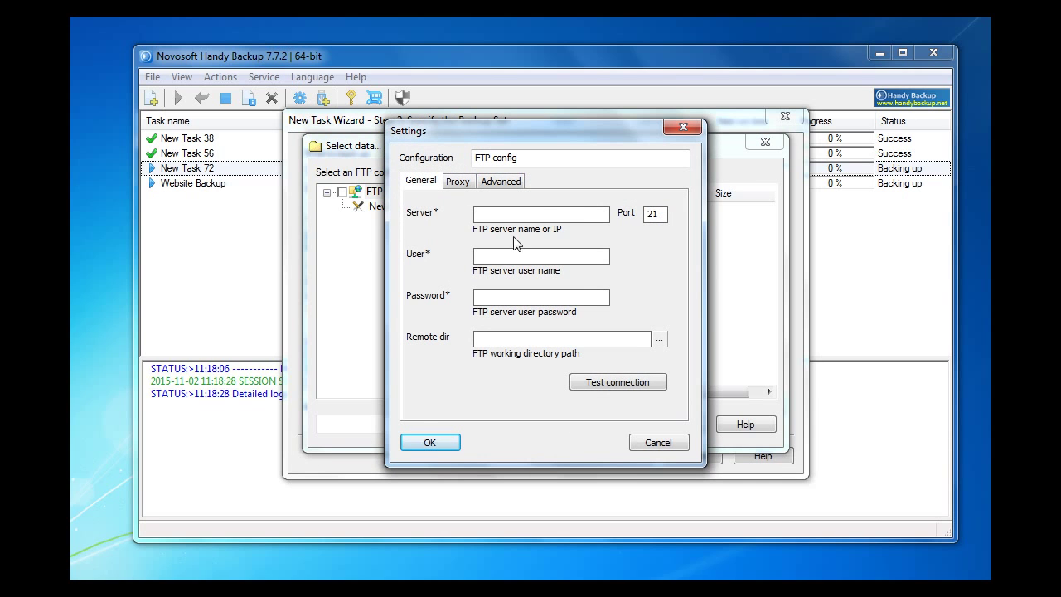
{"action": "type", "text": "69.64.71.218"}
{"action": "key", "text": "Tab"}
{"action": "type", "text": "officeb"}
{"action": "key", "text": "Tab"}
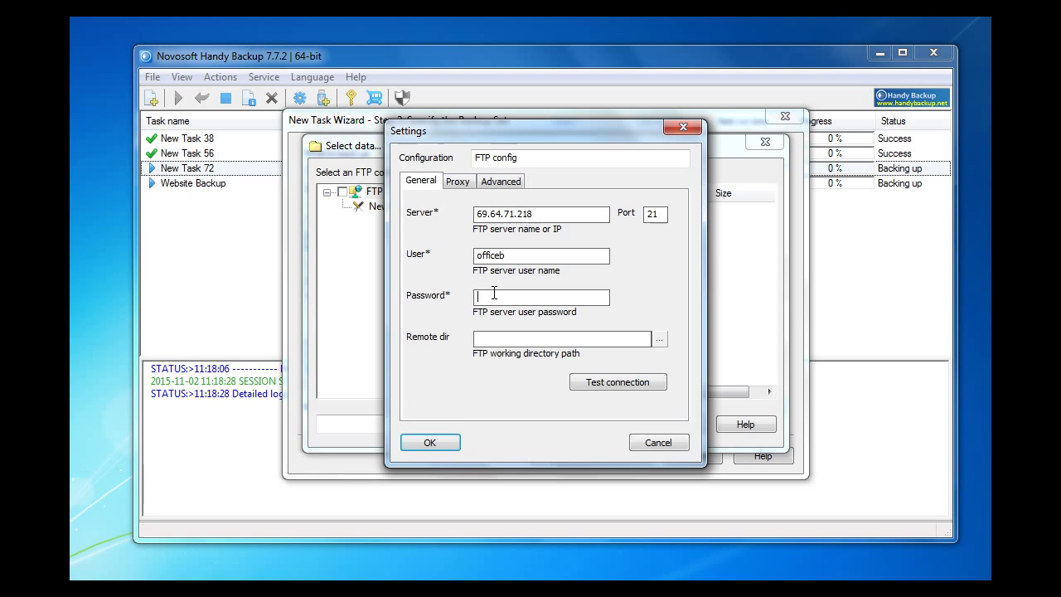
{"action": "type", "text": "••••••••••"}
{"action": "left_click", "coordinate": [448, 442]}
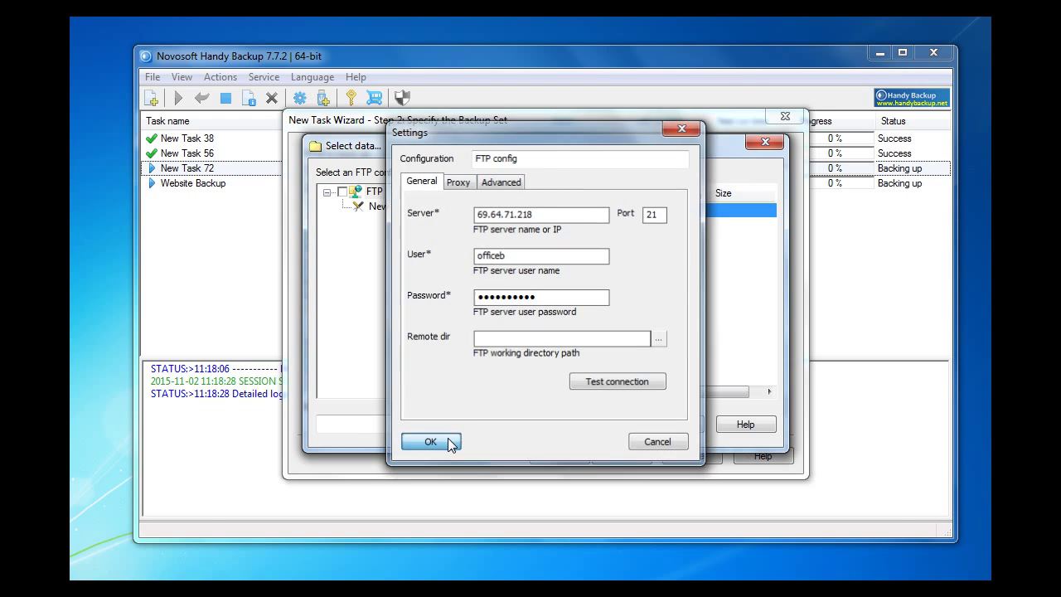
{"action": "left_click", "coordinate": [614, 426]}
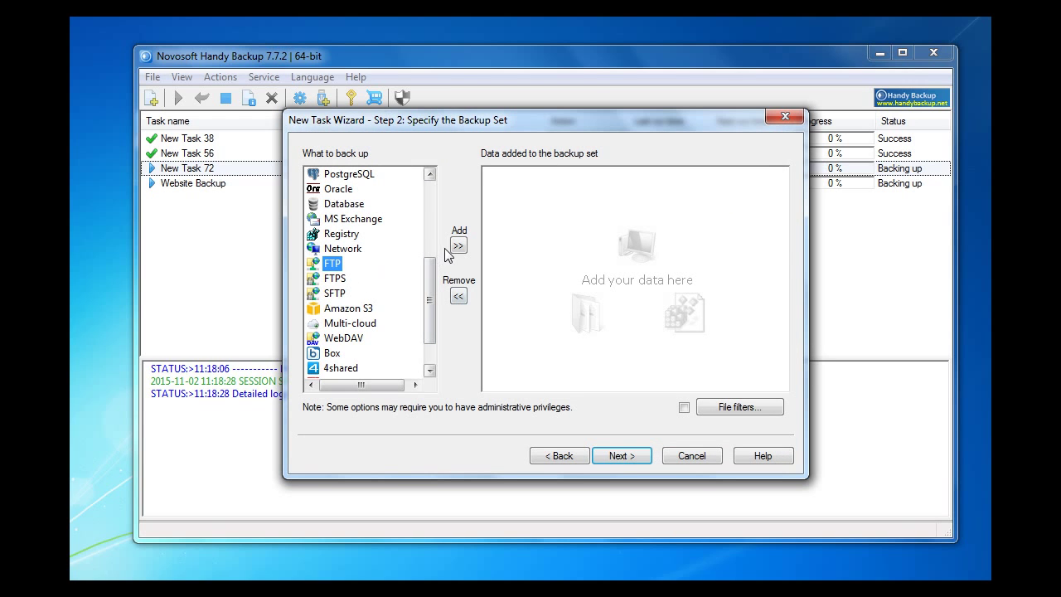
Add FTP config.hbl to the backup set and proceed to the storage settings
{"action": "left_click", "coordinate": [459, 247]}
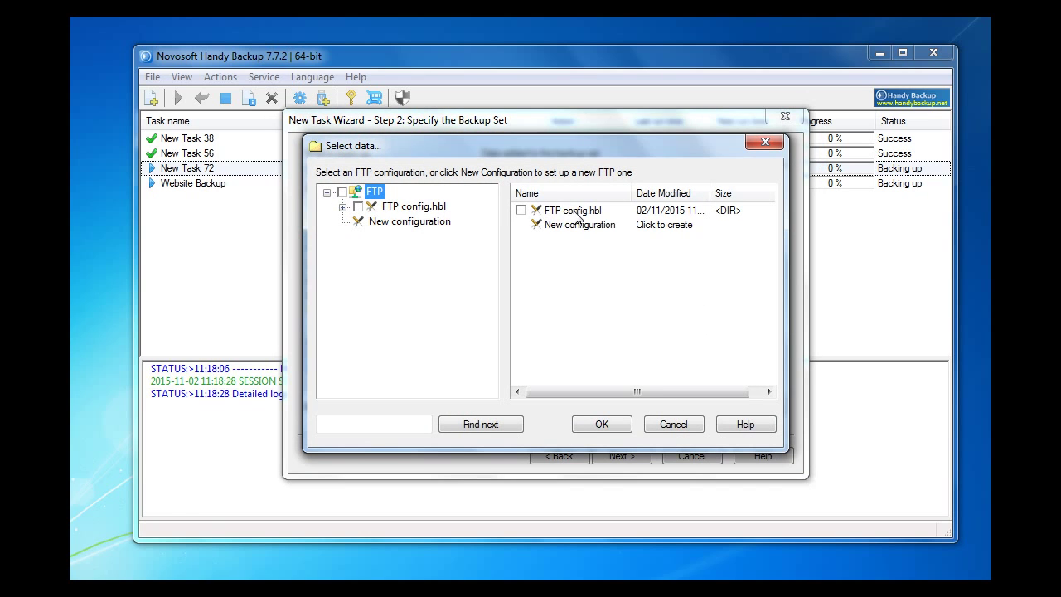
{"action": "left_click", "coordinate": [520, 210]}
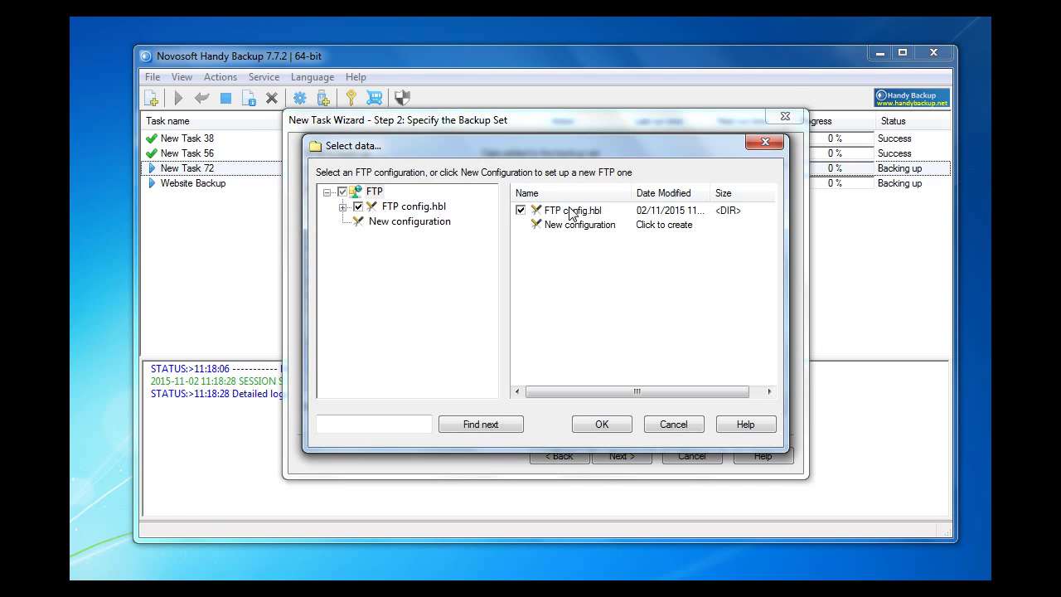
{"action": "left_click", "coordinate": [604, 424]}
{"action": "left_click", "coordinate": [622, 457]}
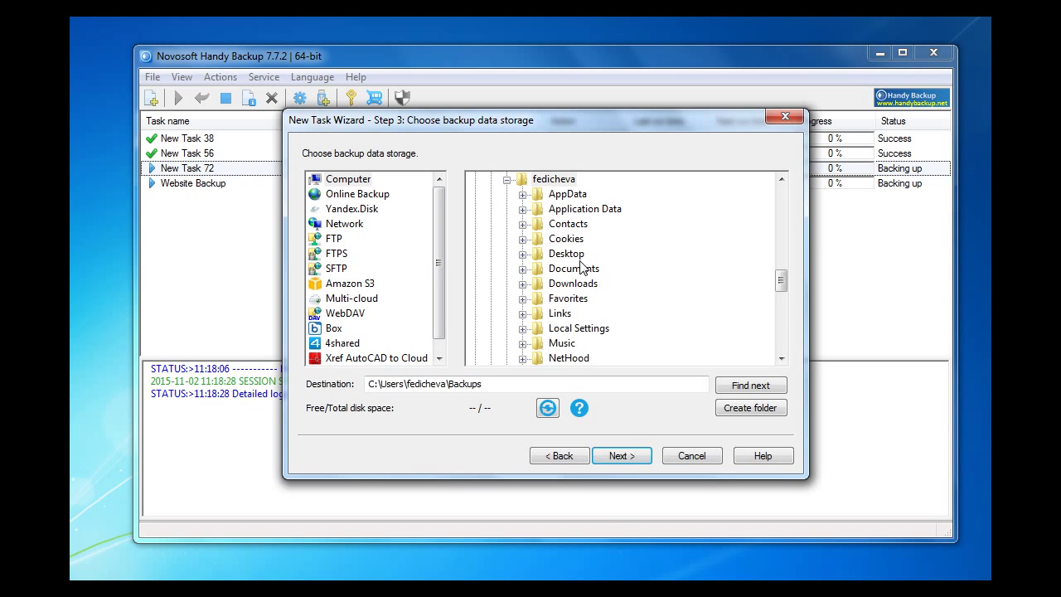
Set the backup destination to the local folder C:\Temp and proceed to the backup type
{"action": "left_click", "coordinate": [580, 256]}
{"action": "scroll", "coordinate": [580, 255], "scroll_direction": "up", "scroll_amount": 4}
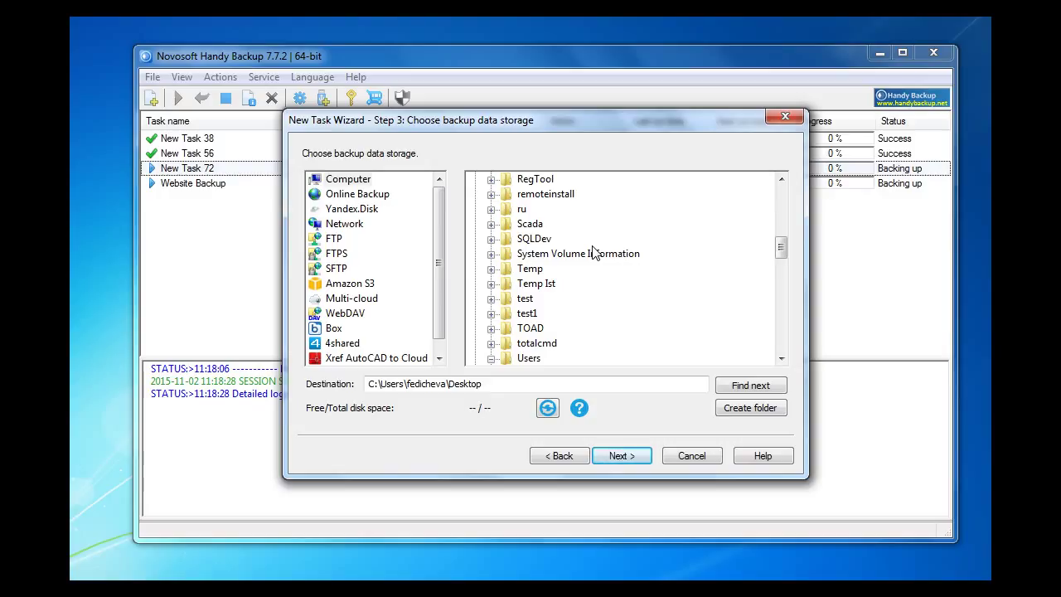
{"action": "left_click", "coordinate": [532, 271]}
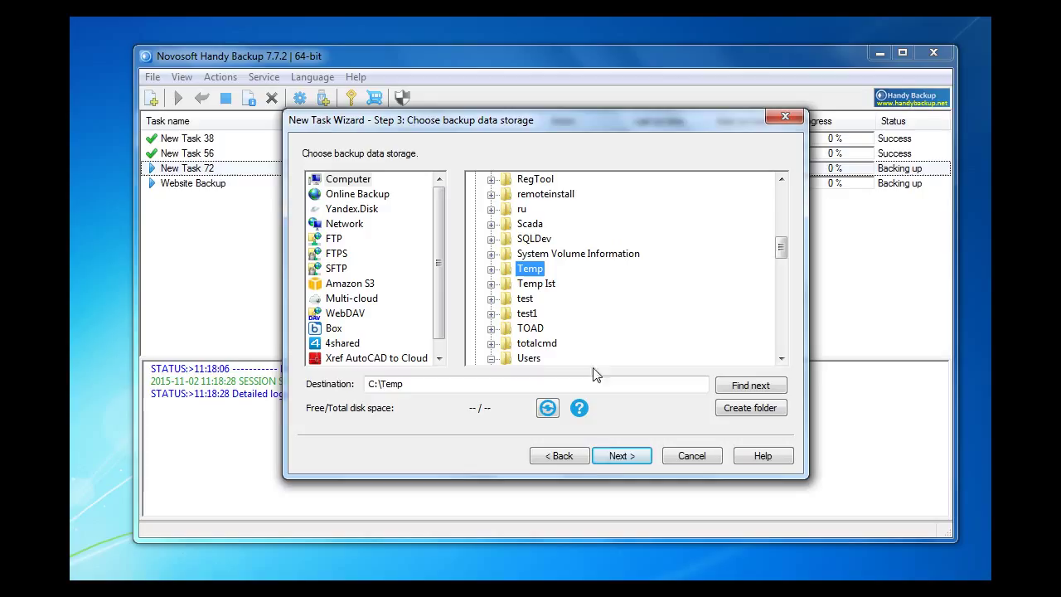
{"action": "left_click", "coordinate": [622, 456]}
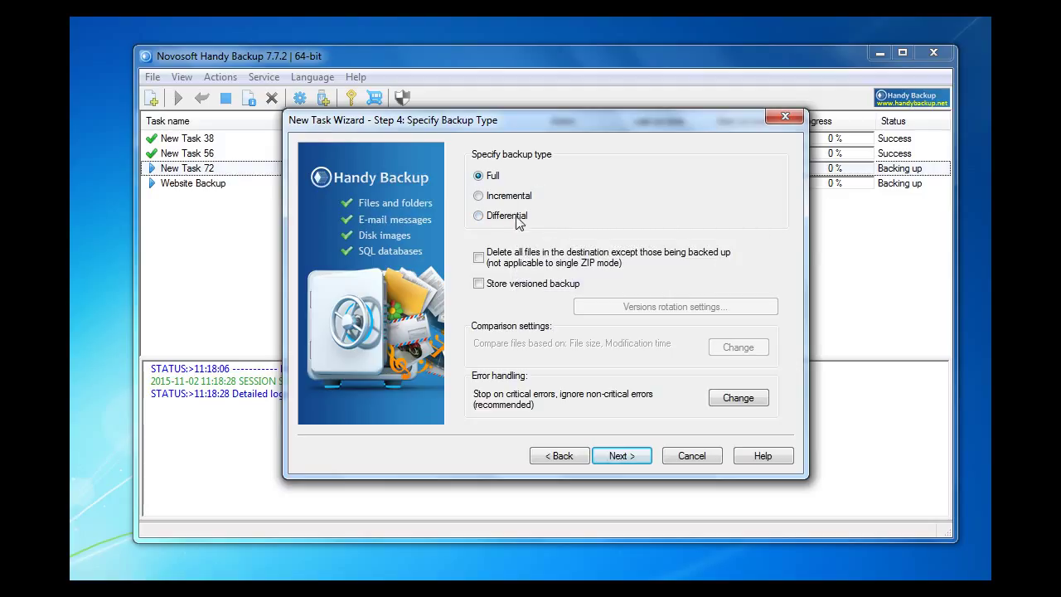
Keep the Full backup type and enable compression of all files into a single ZIP
{"action": "left_click", "coordinate": [637, 458]}
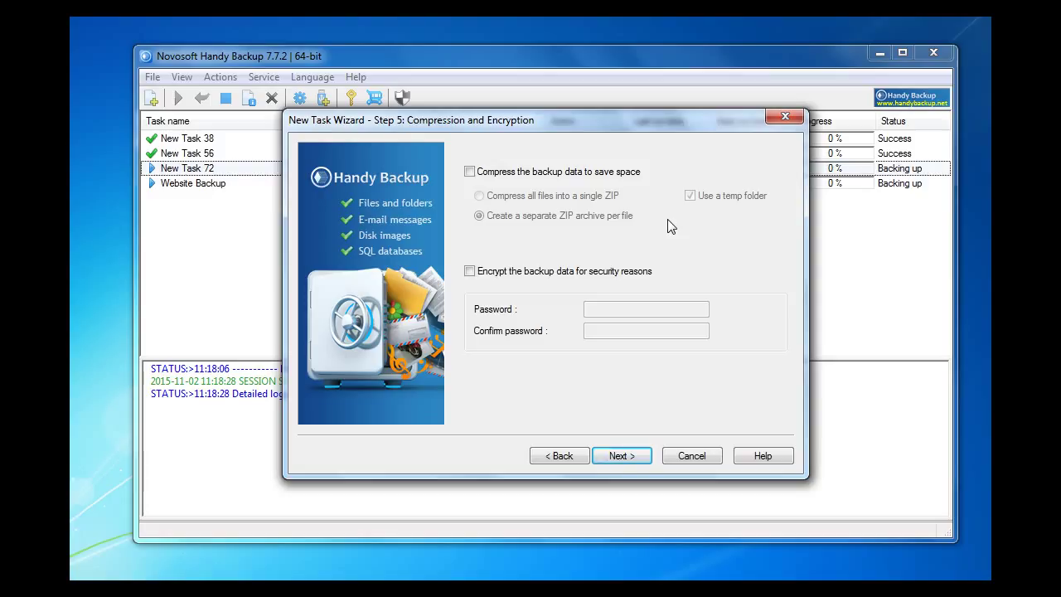
{"action": "left_click", "coordinate": [470, 172]}
{"action": "left_click", "coordinate": [479, 198]}
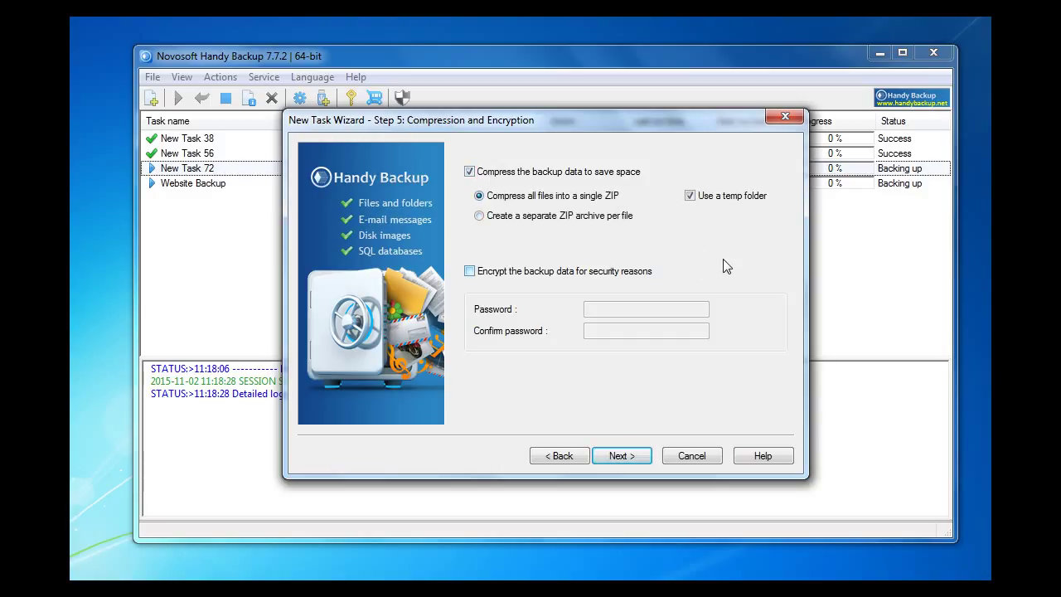
{"action": "left_click", "coordinate": [624, 454]}
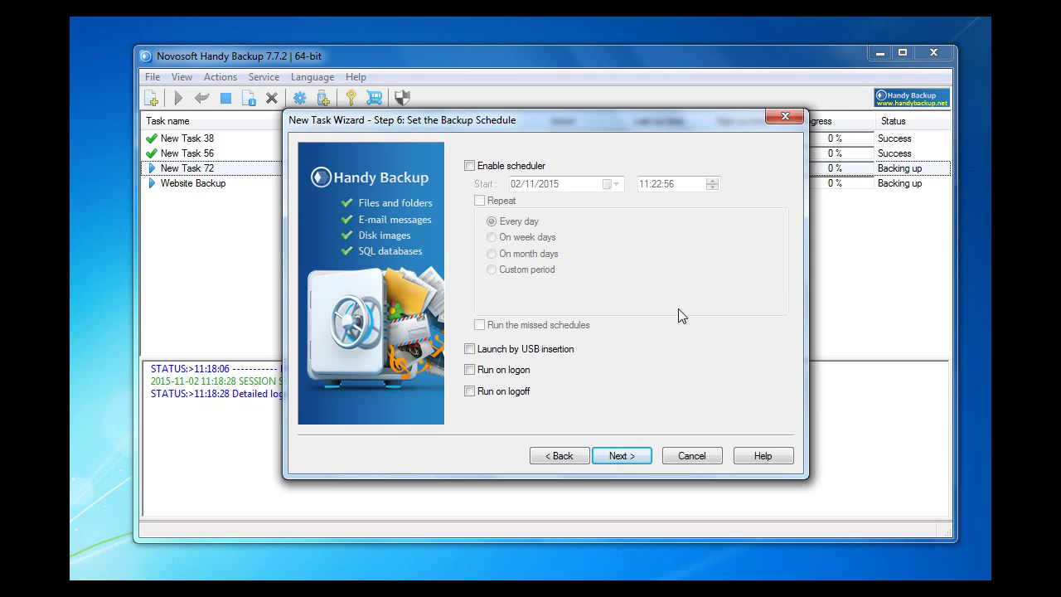
Name the task Website__backup without a schedule or notifications, and finish it with immediate execution
{"action": "left_click", "coordinate": [616, 458]}
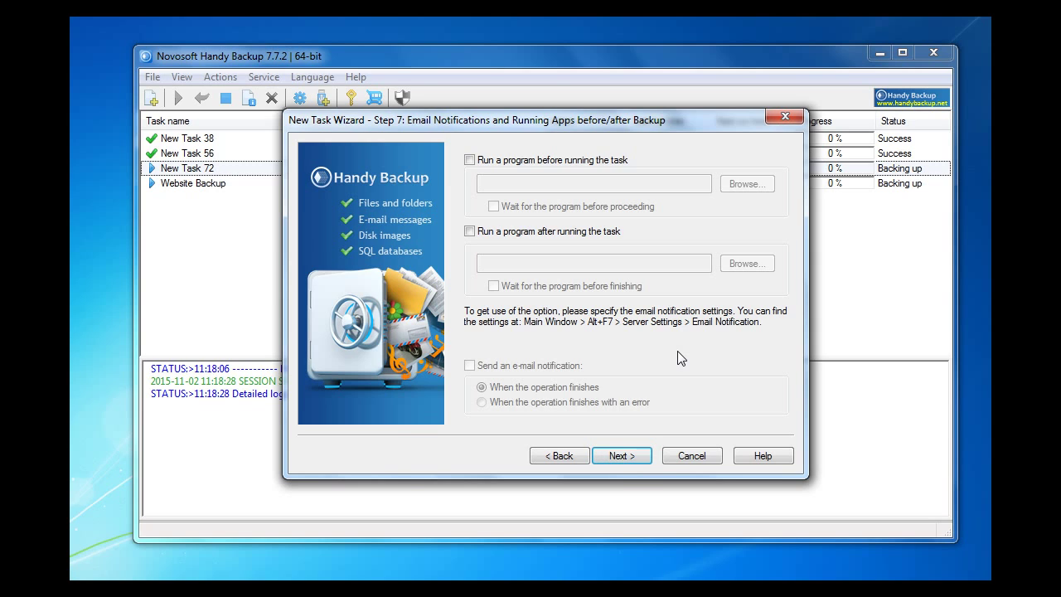
{"action": "left_click", "coordinate": [633, 459]}
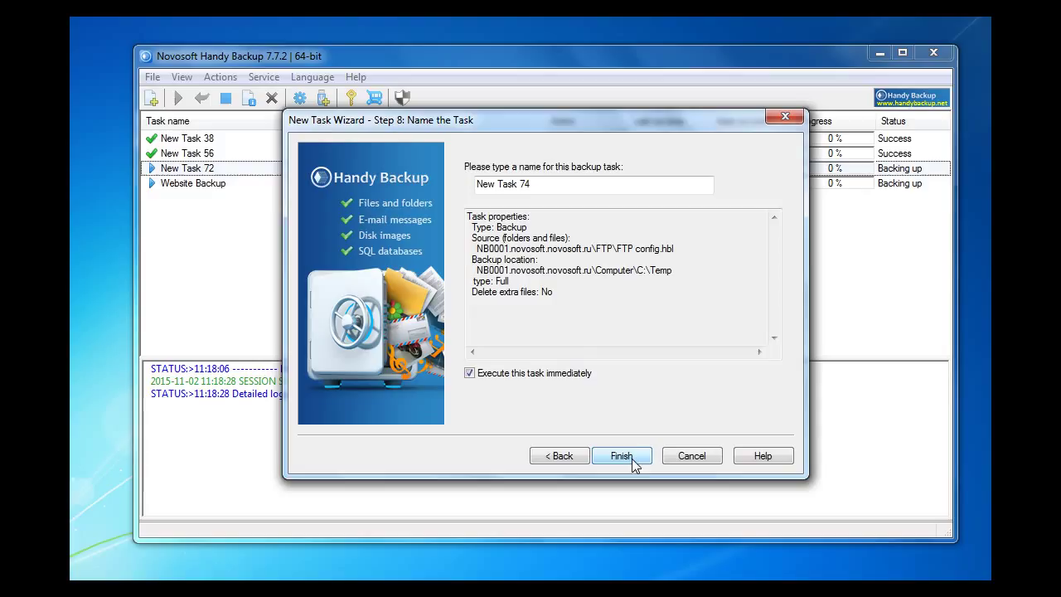
{"action": "left_click_drag", "start_coordinate": [522, 185], "coordinate": [448, 183]}
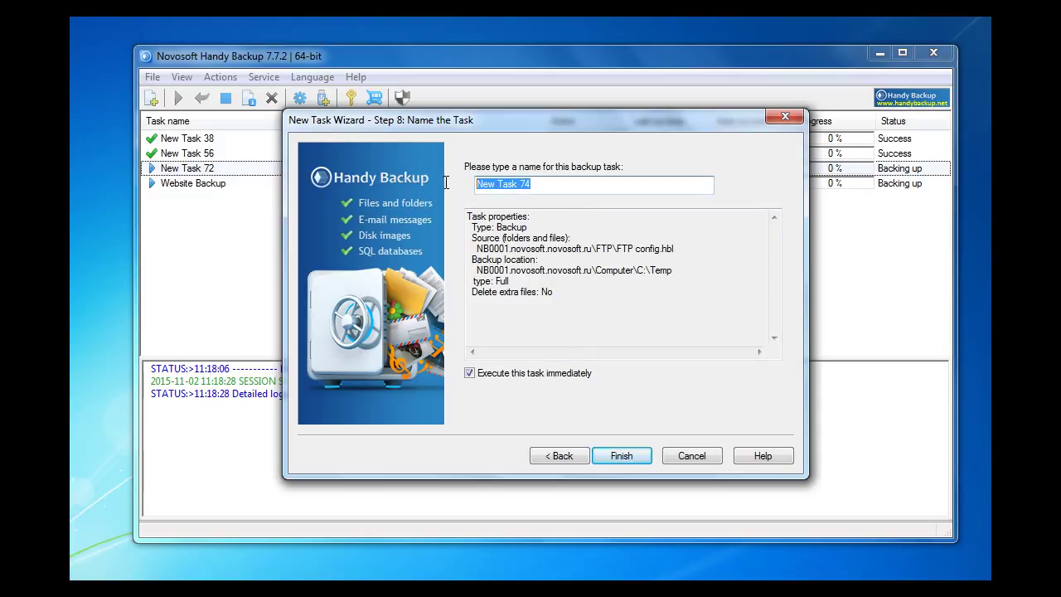
{"action": "type", "text": "Website__backup"}
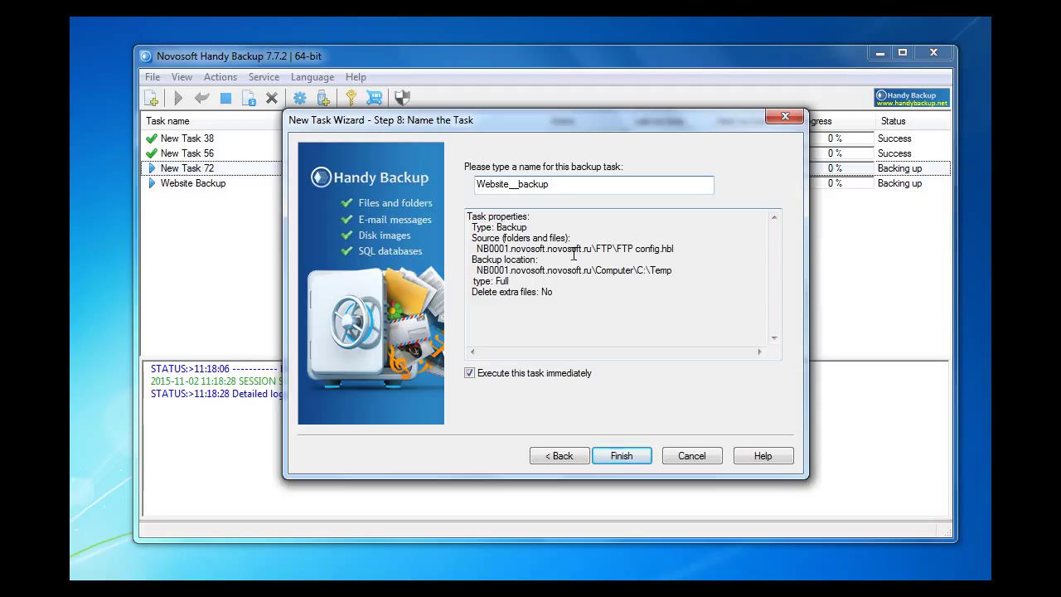
{"action": "left_click_drag", "start_coordinate": [596, 249], "coordinate": [673, 270]}
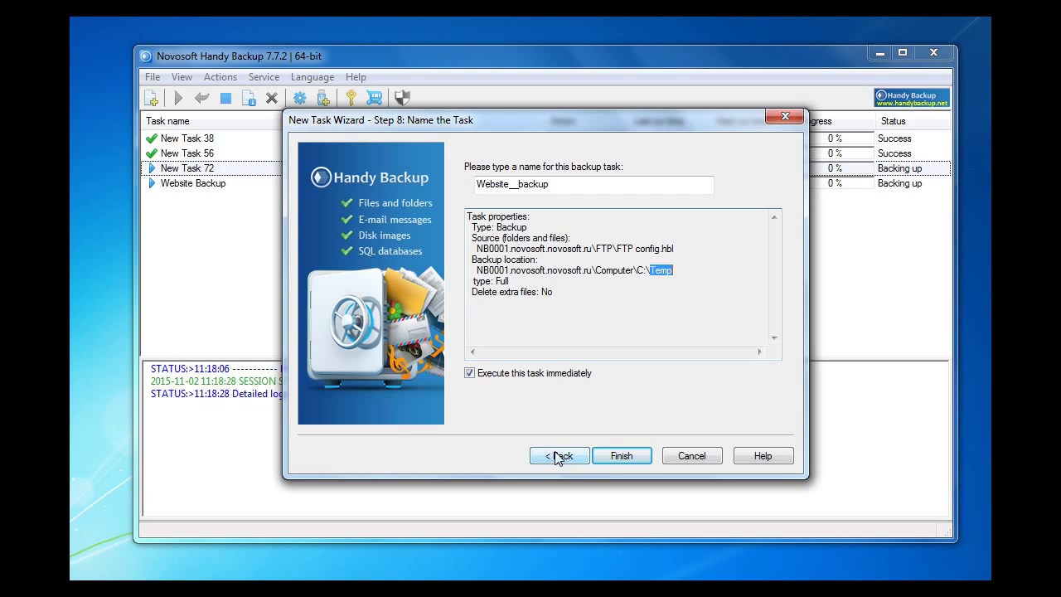
{"action": "left_click", "coordinate": [621, 456]}
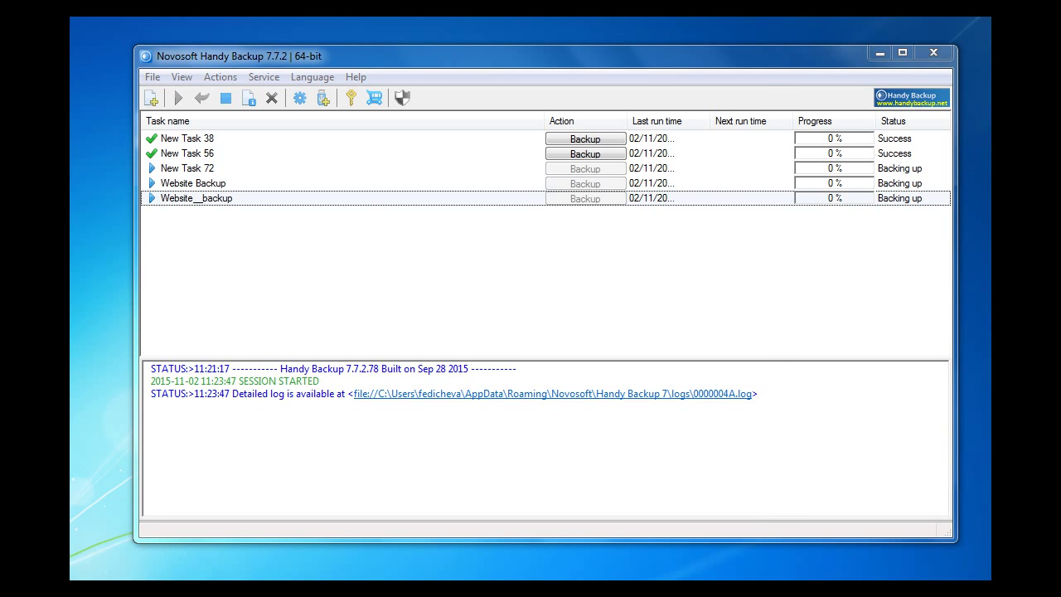
Switch to Windows Explorer, open the Temp folder on Local Disk (C:), and select the Website__backup folder
{"action": "key", "text": "super+e"}
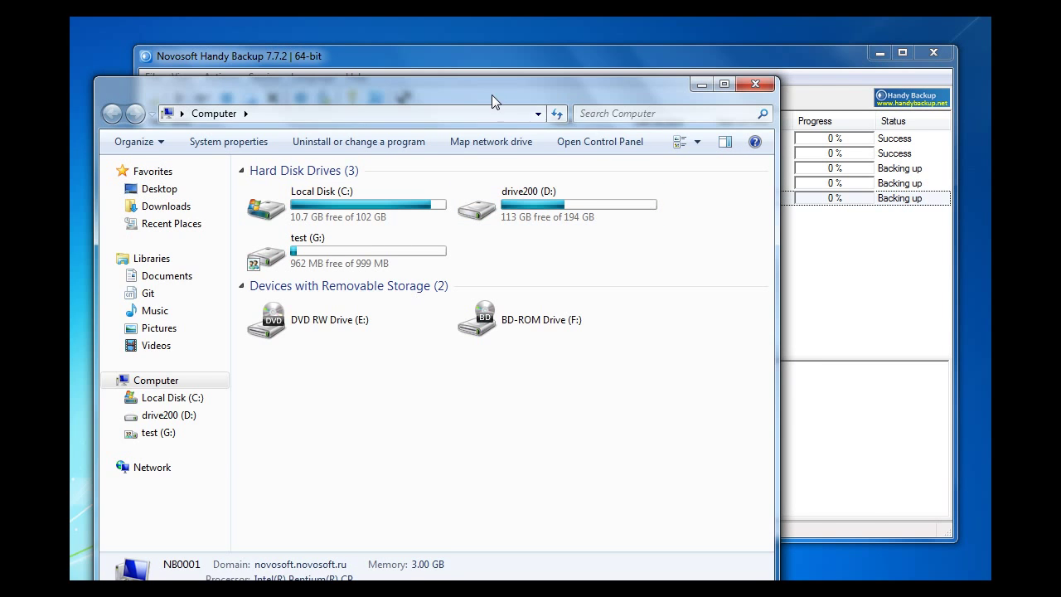
{"action": "left_click_drag", "start_coordinate": [492, 92], "coordinate": [577, 75]}
{"action": "left_click", "coordinate": [458, 195]}
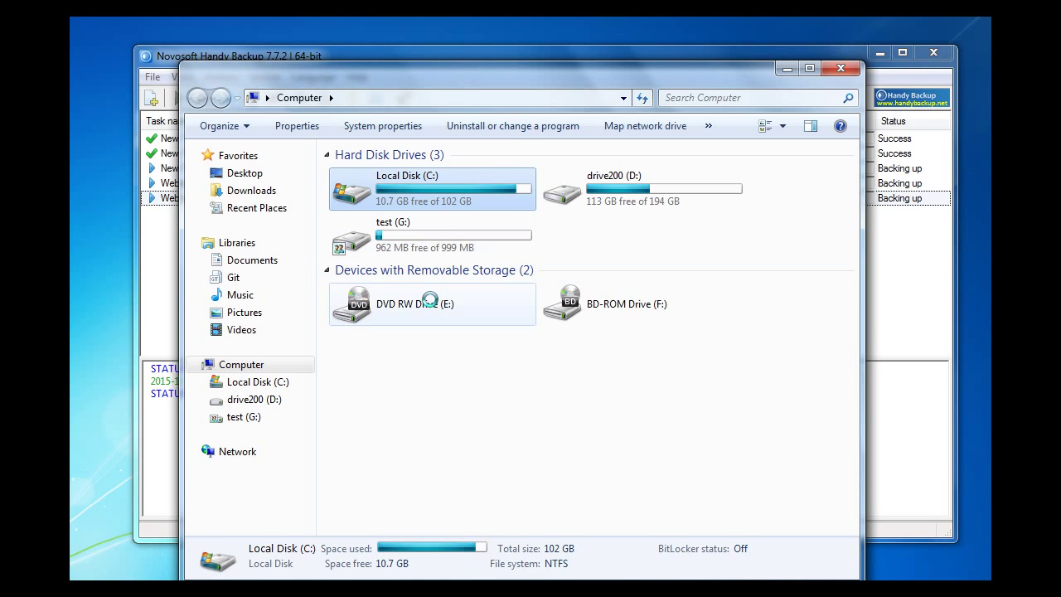
{"action": "key", "text": "Return"}
{"action": "scroll", "coordinate": [462, 249], "scroll_direction": "down", "scroll_amount": 3}
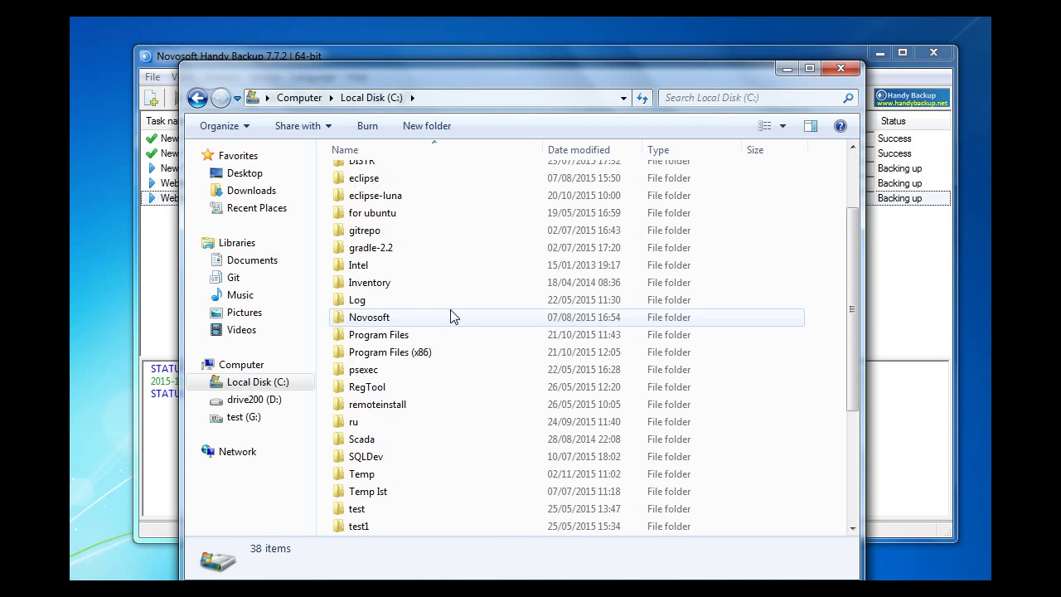
{"action": "scroll", "coordinate": [401, 412], "scroll_direction": "down", "scroll_amount": 3}
{"action": "double_click", "coordinate": [373, 349]}
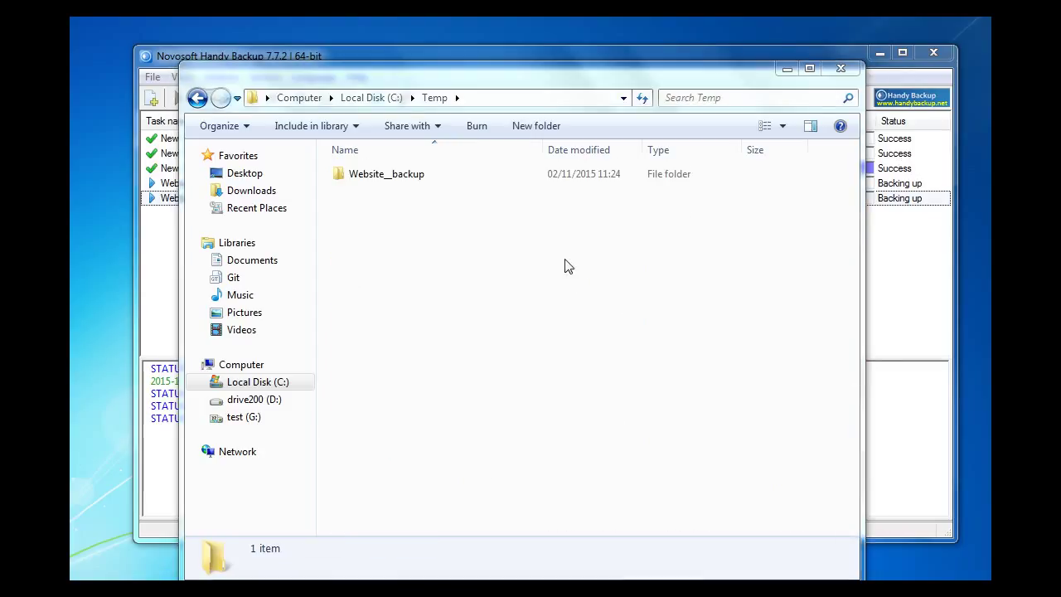
{"action": "left_click", "coordinate": [406, 174]}
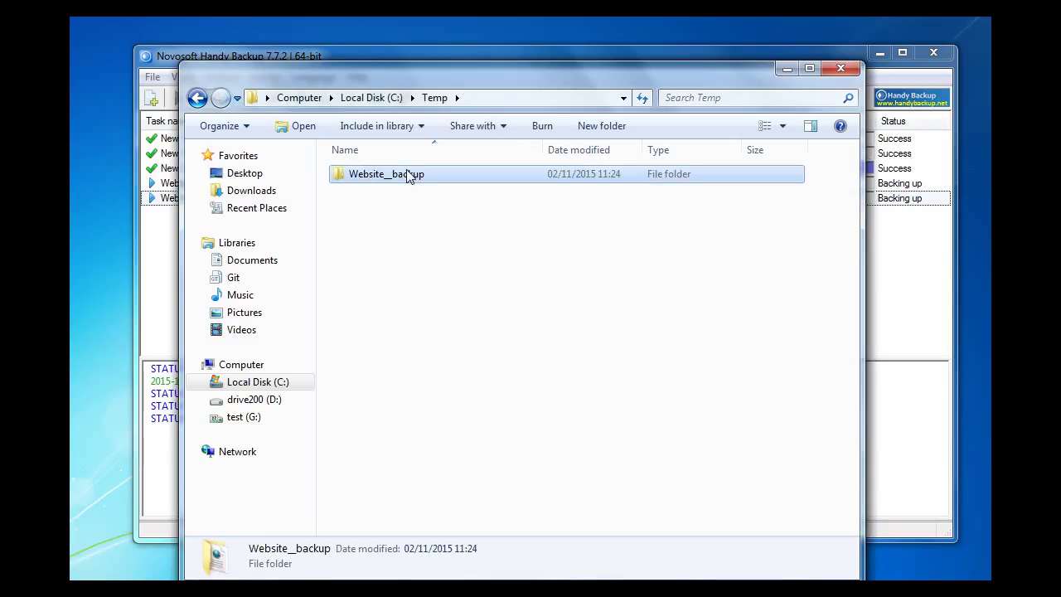